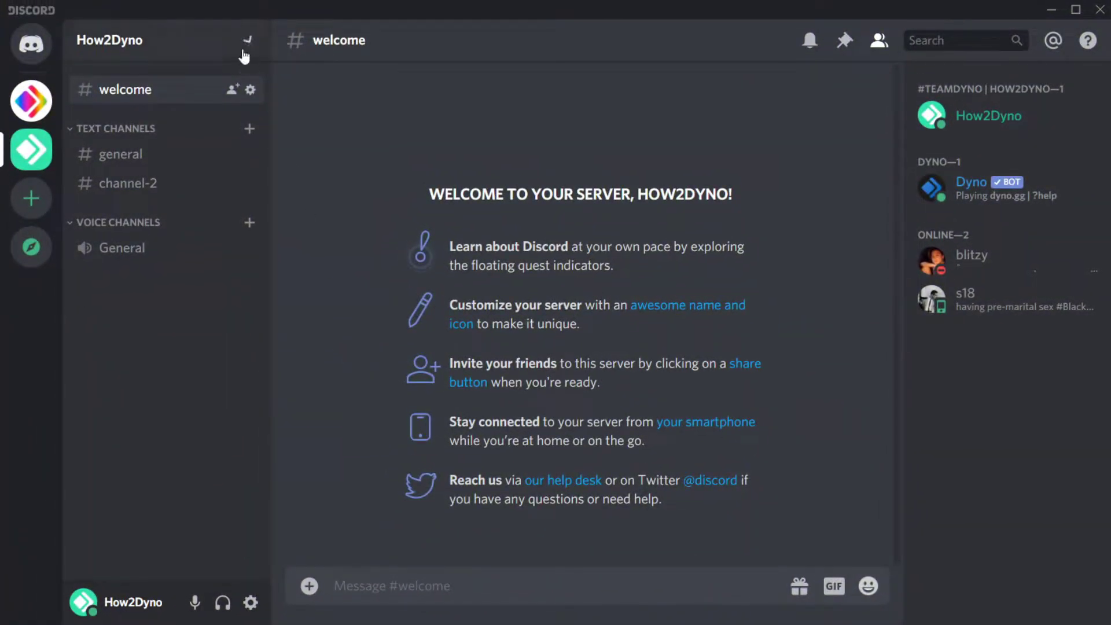
- Enable Administrator on the Dyno role in server settings and save it
click(238, 152)
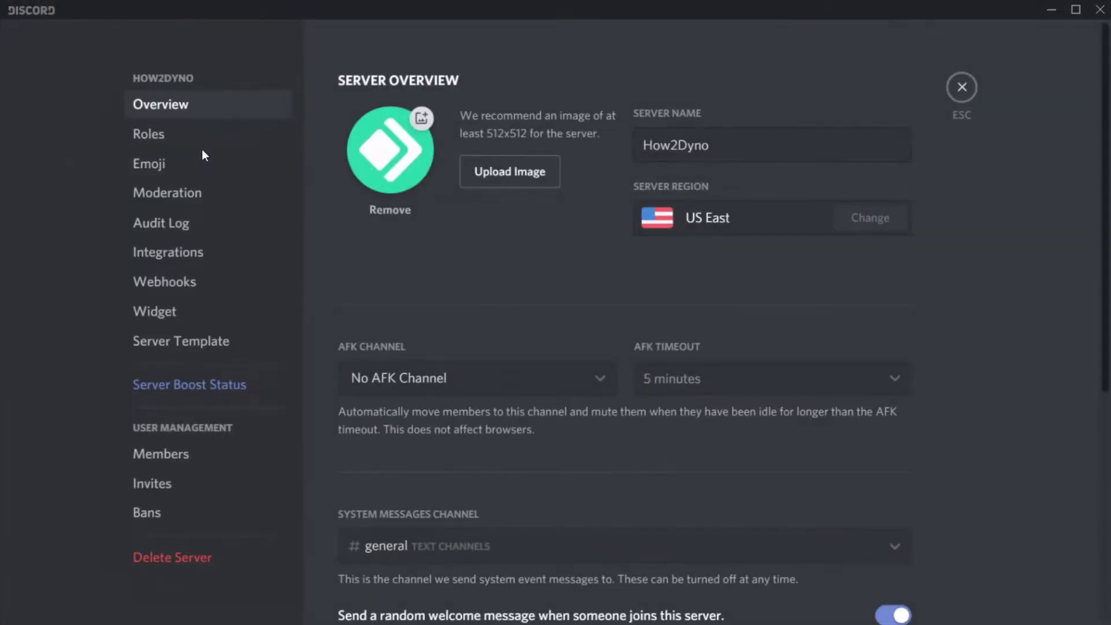
click(202, 141)
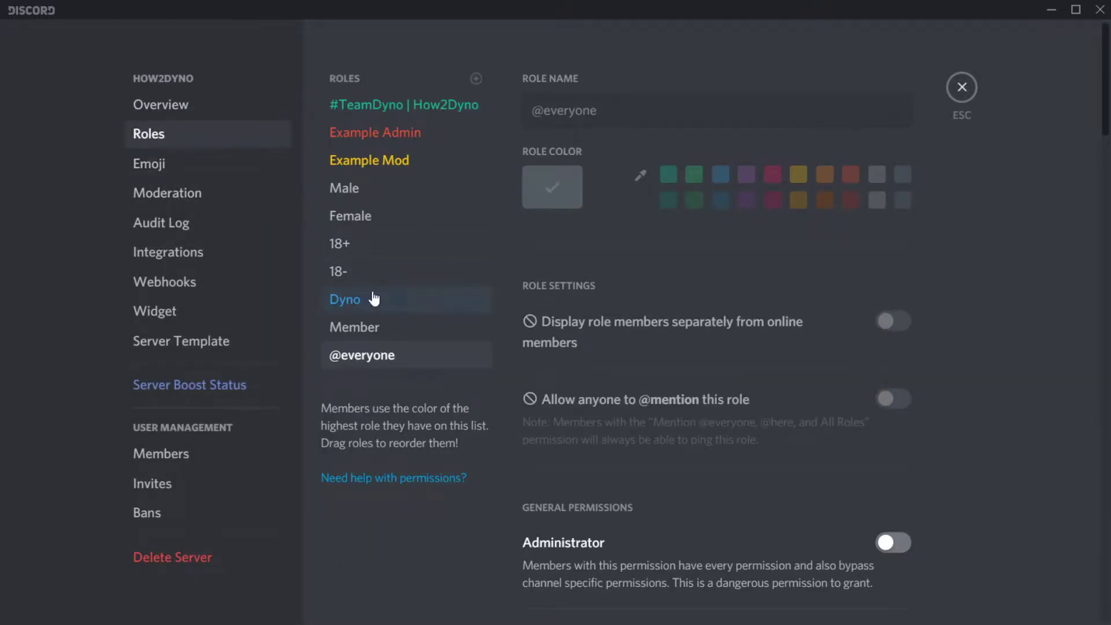
click(374, 298)
scroll(562, 317, down, 1)
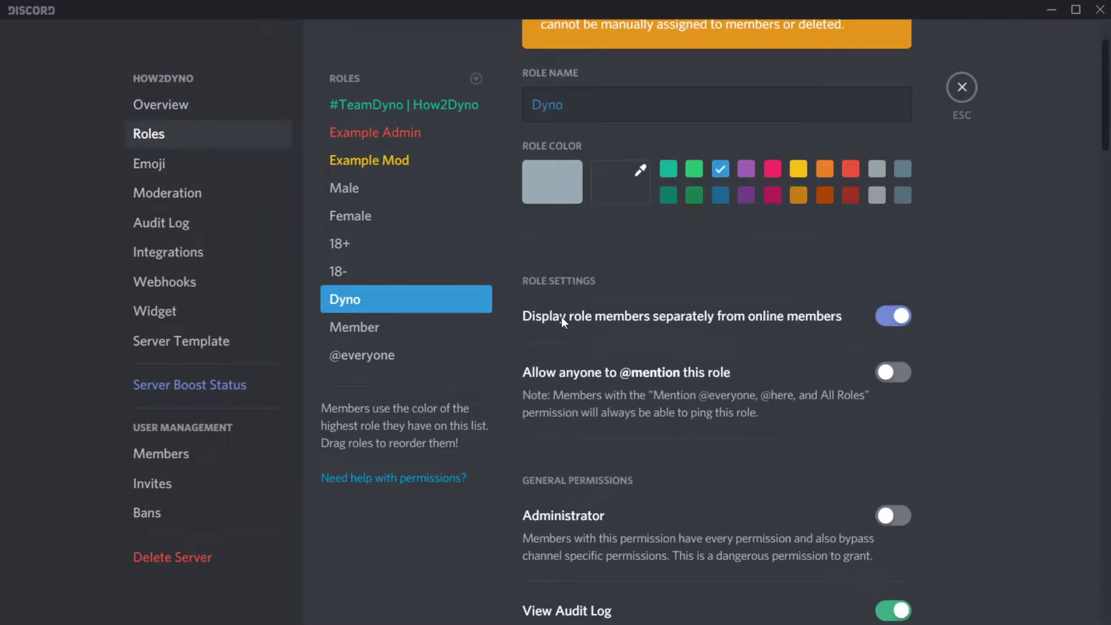
click(893, 515)
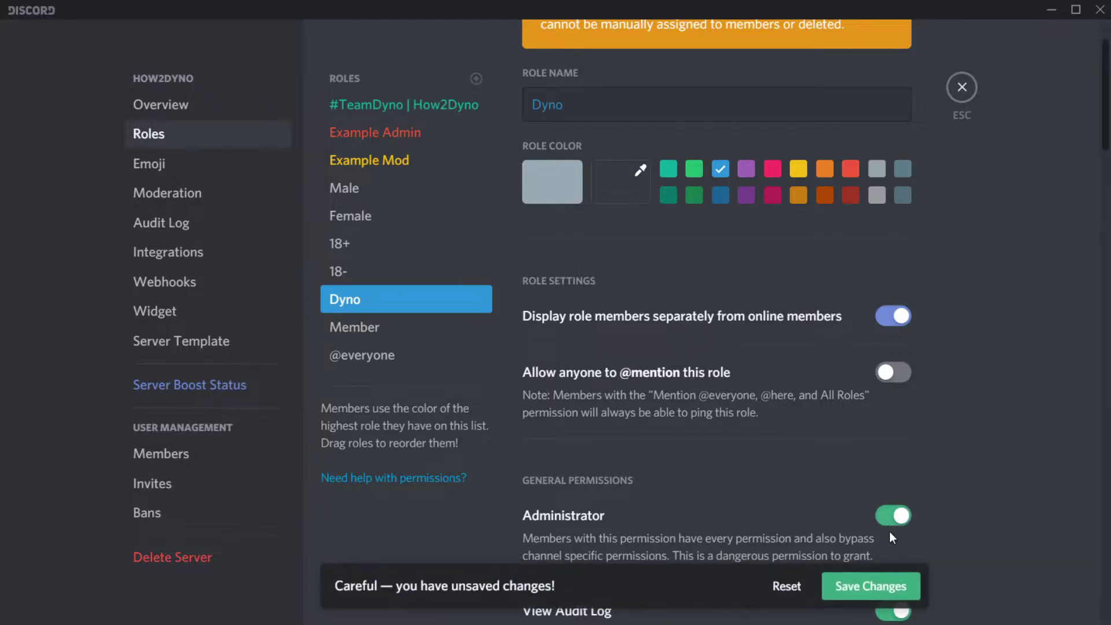
click(877, 585)
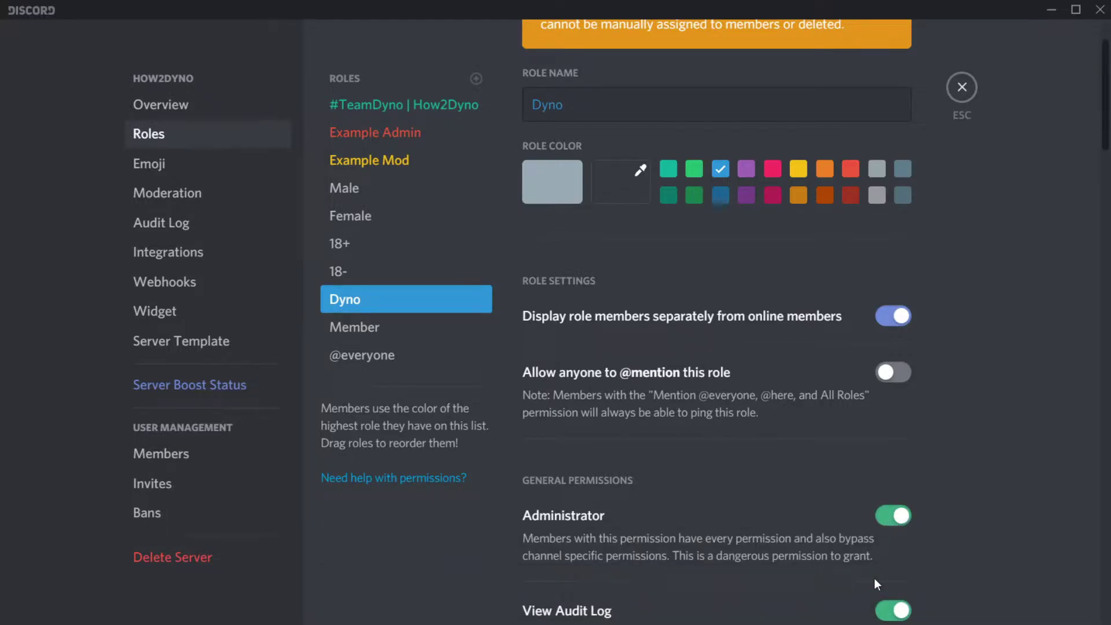
scroll(538, 420, up, 1)
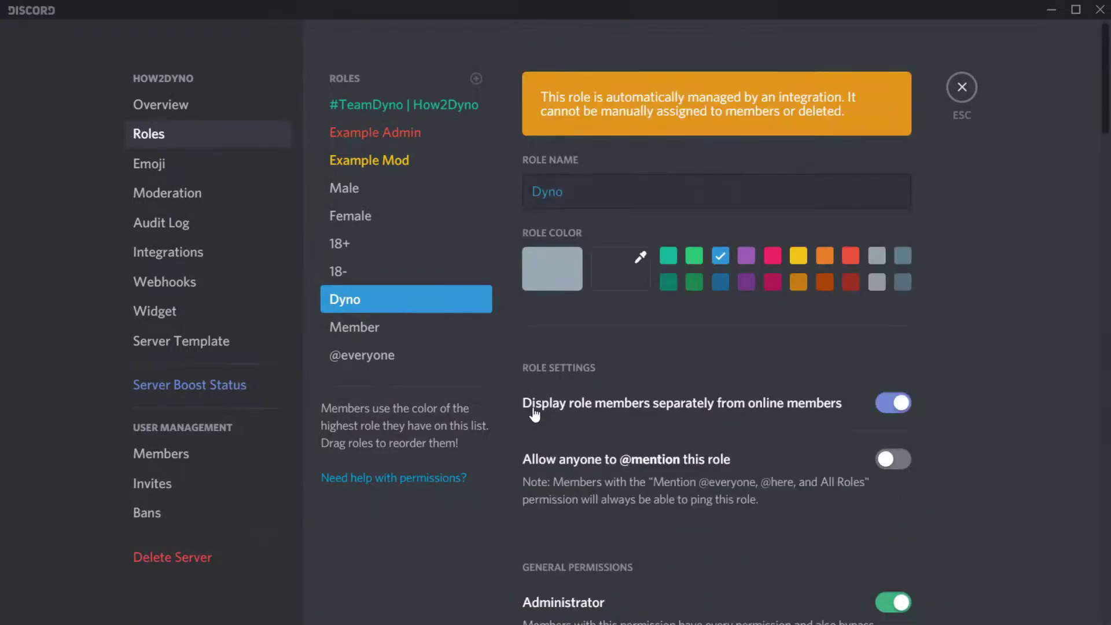
- Drag the Dyno role above Example Admin, save the order, and close settings
drag(463, 308, 444, 139)
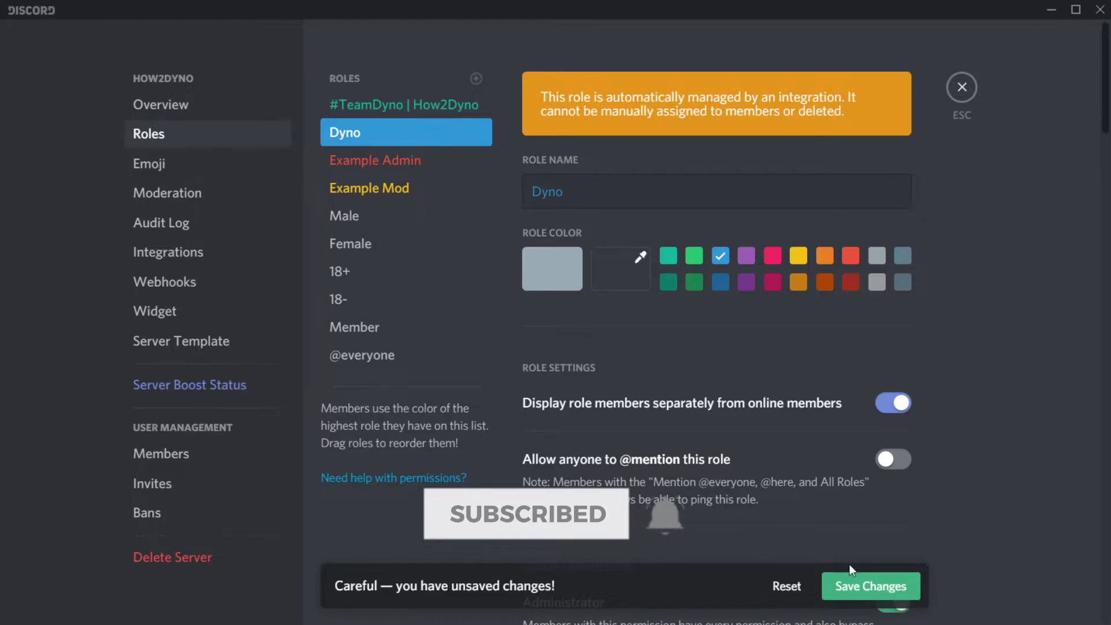
click(877, 591)
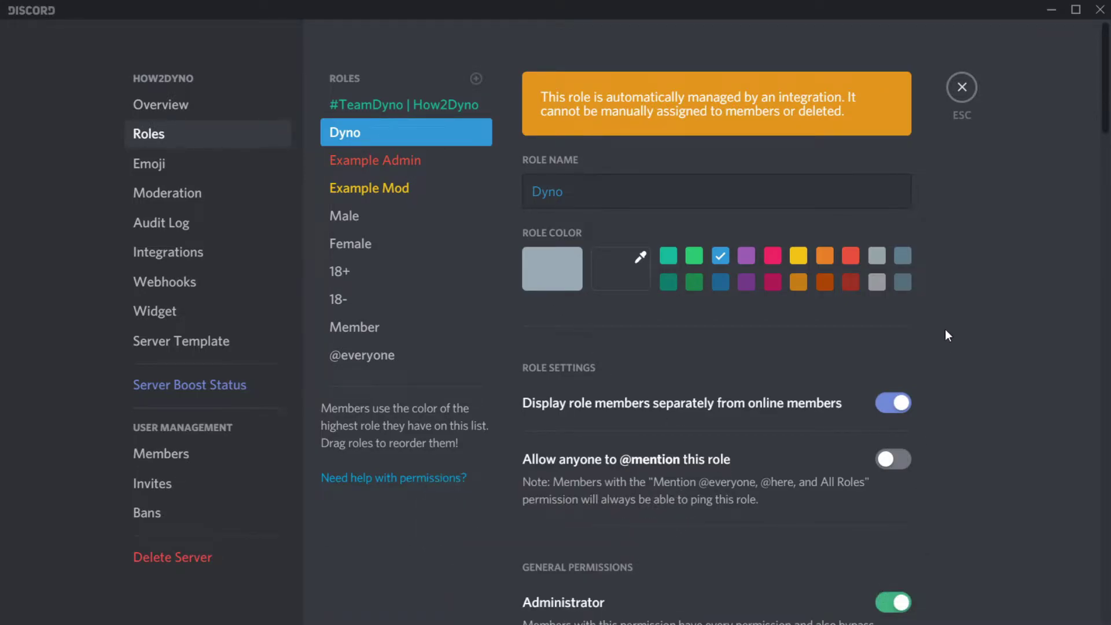
click(962, 88)
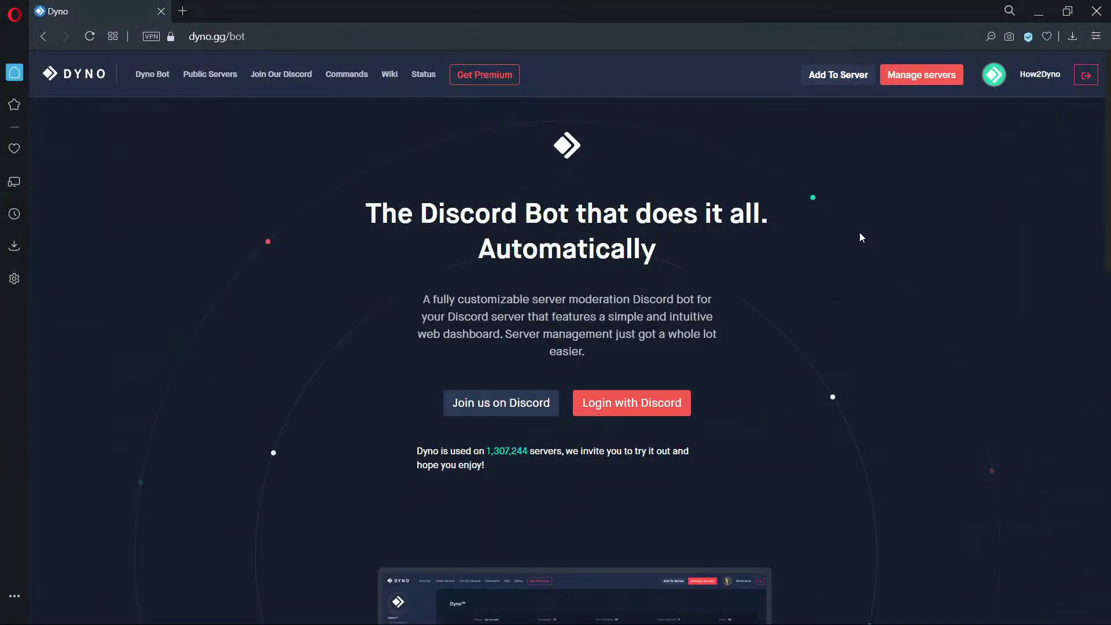
- Choose the How2Dyno server from Manage servers on dyno.gg
click(911, 84)
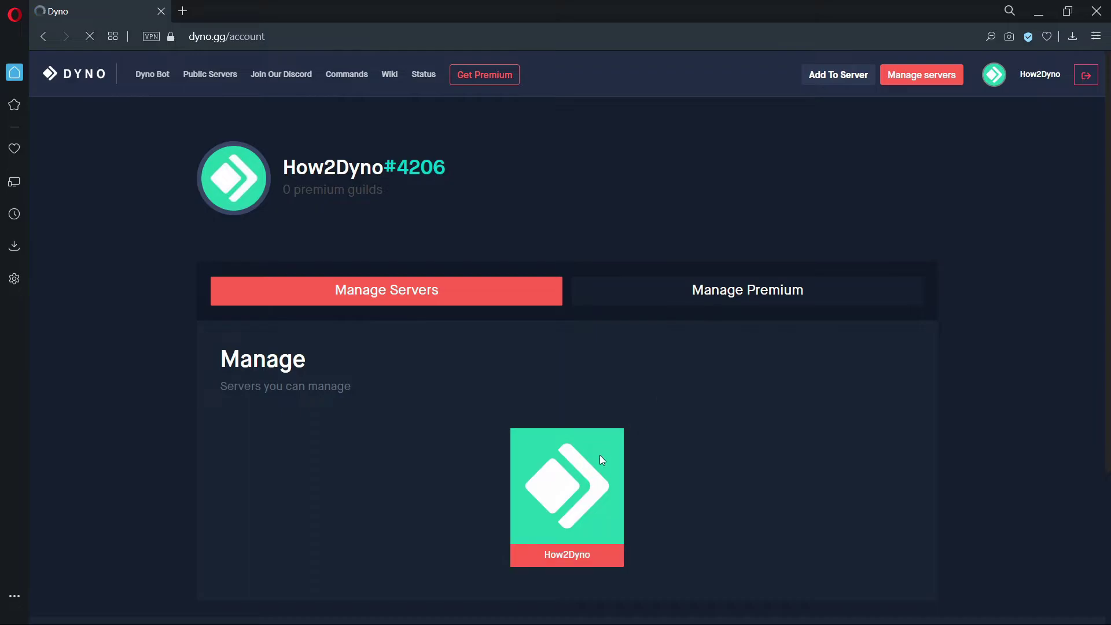
click(600, 457)
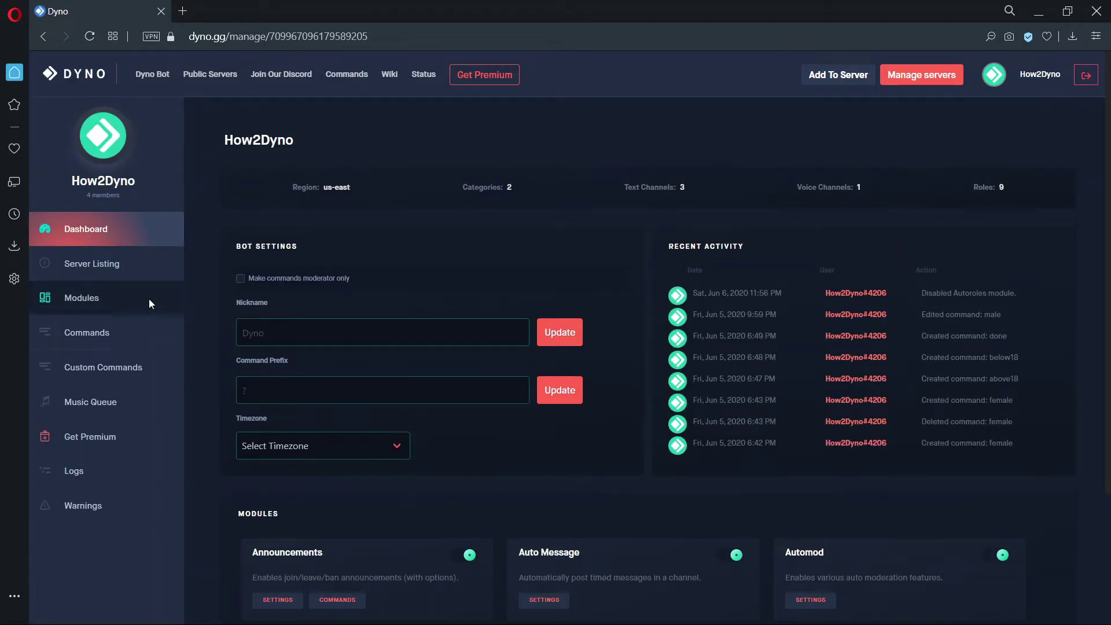
- Switch on the Autoroles toggle on the How2Dyno Modules page
click(148, 304)
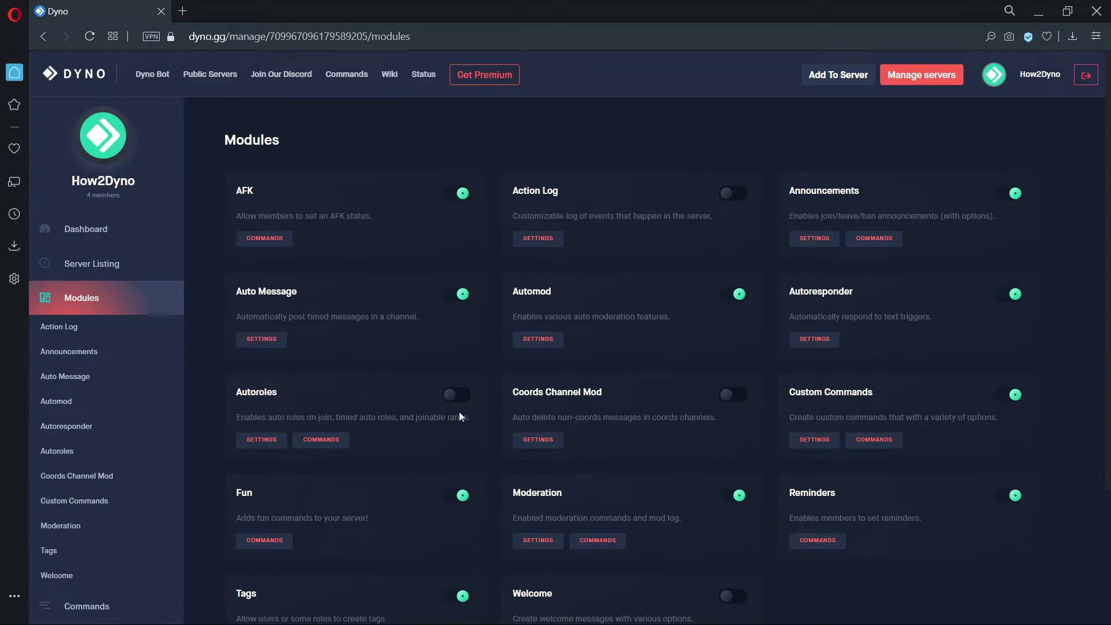
click(463, 396)
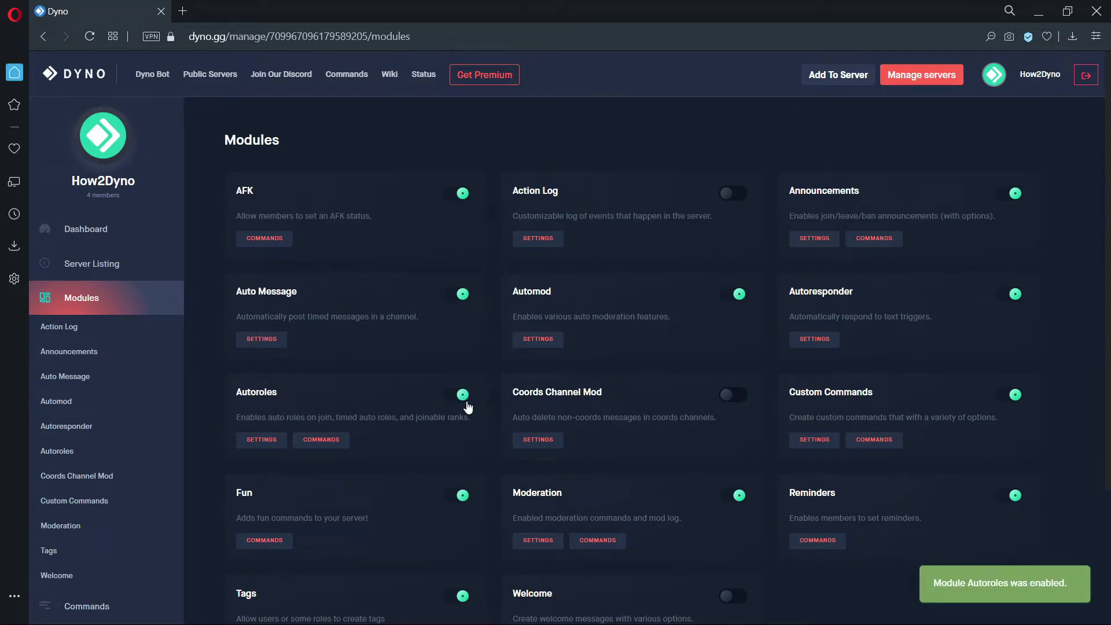